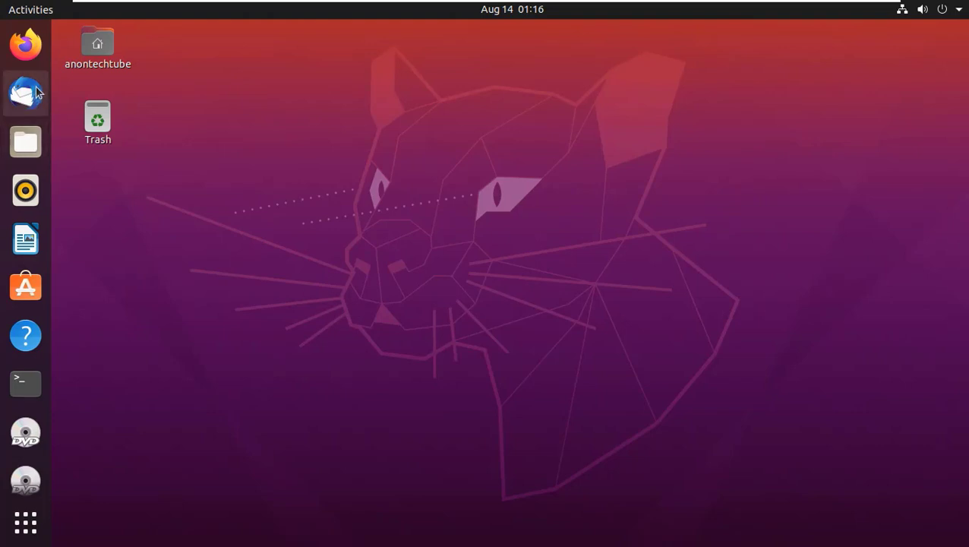
Launch Firefox and load the Vivaldi homepage at vivaldi.com.
click(25, 44)
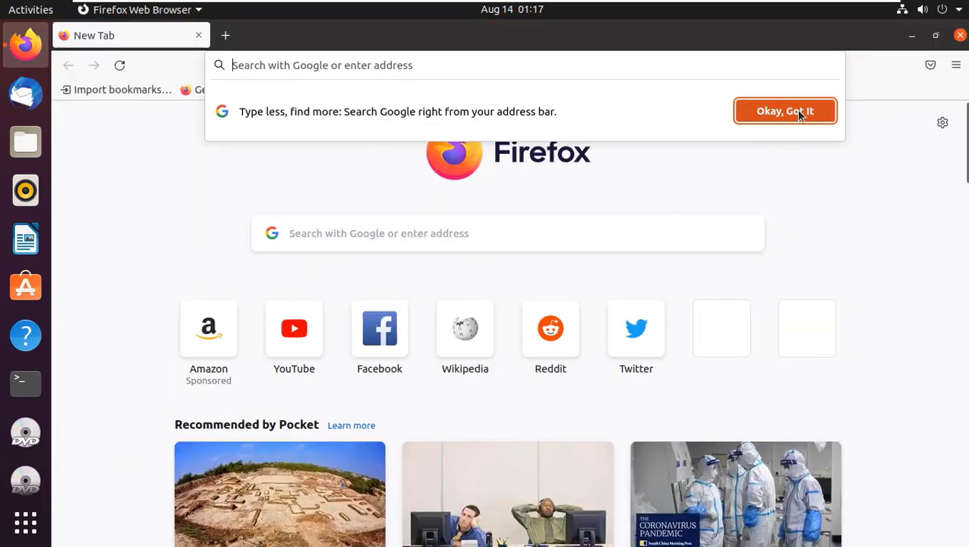
click(797, 111)
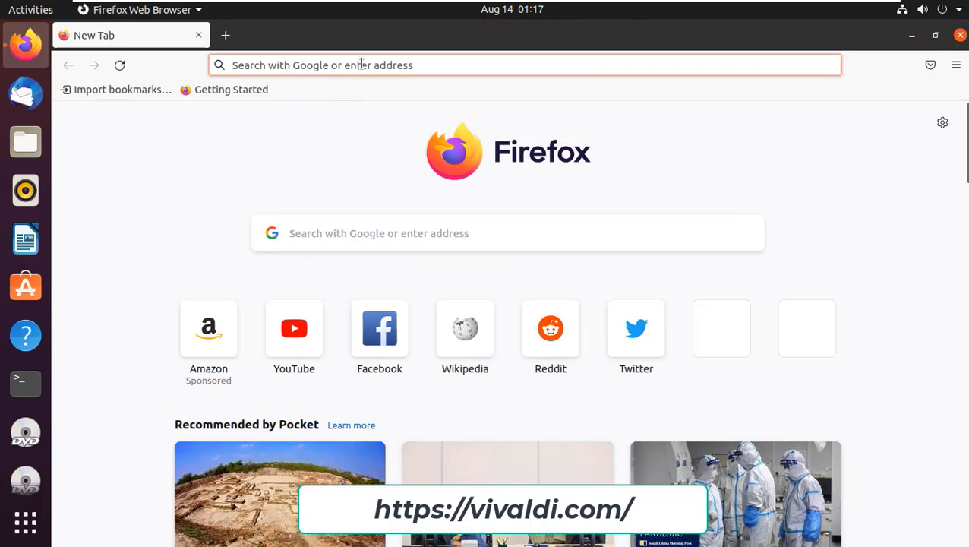
text(vivaldi)
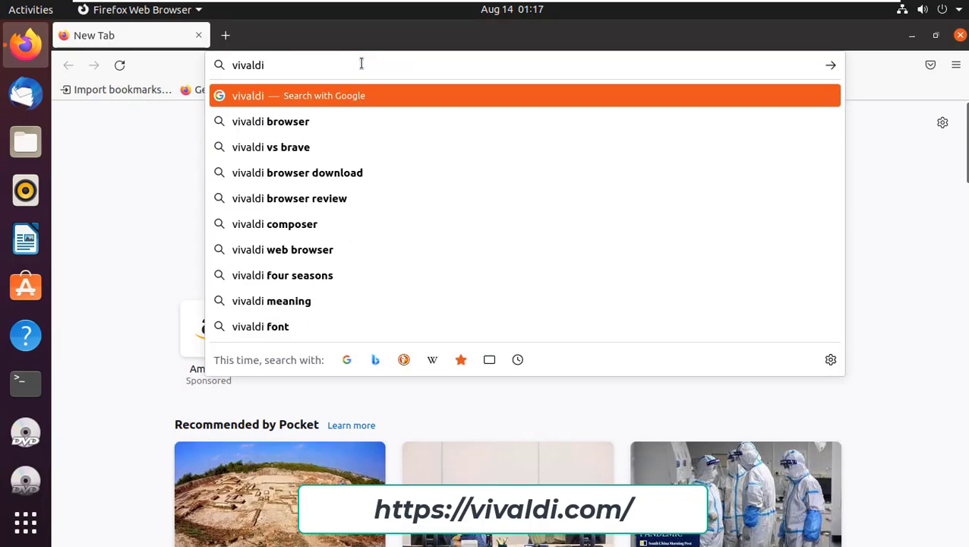
key(ctrl+Return)
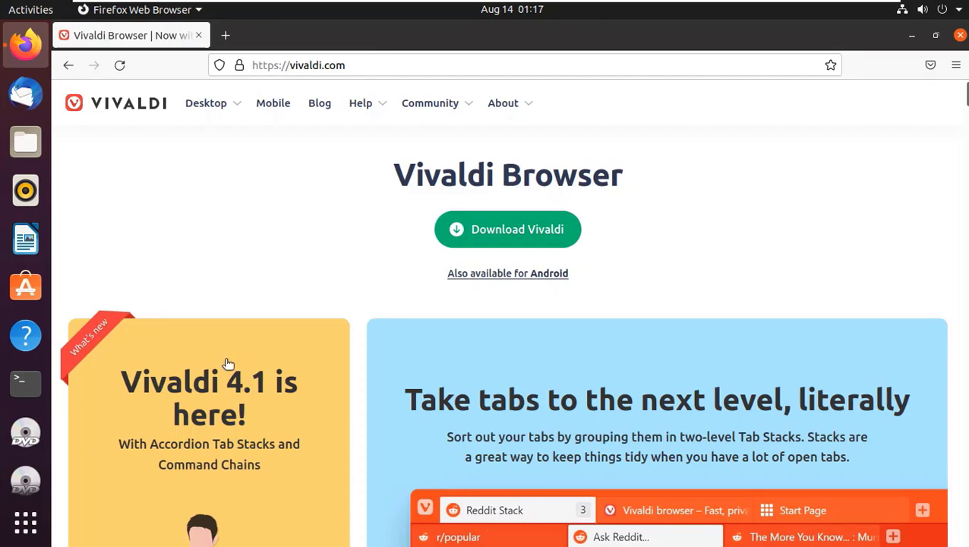
scroll(281, 294, down, 2)
scroll(313, 393, down, 2)
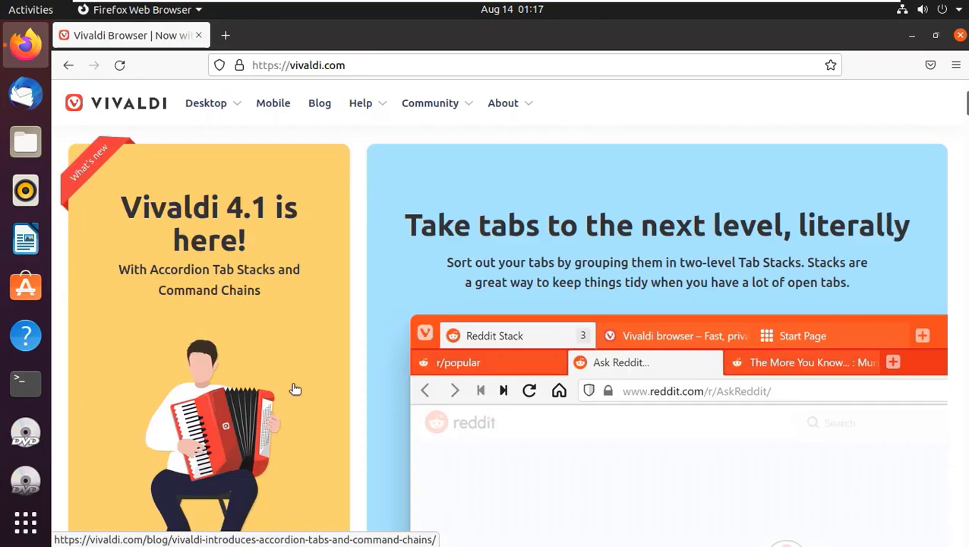
scroll(335, 363, down, 2)
scroll(281, 326, up, 4)
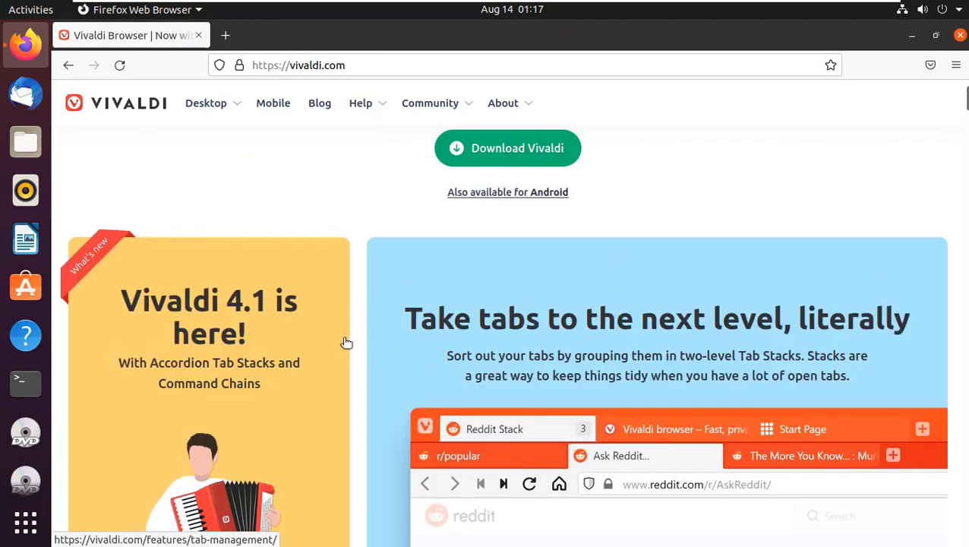
scroll(319, 338, up, 2)
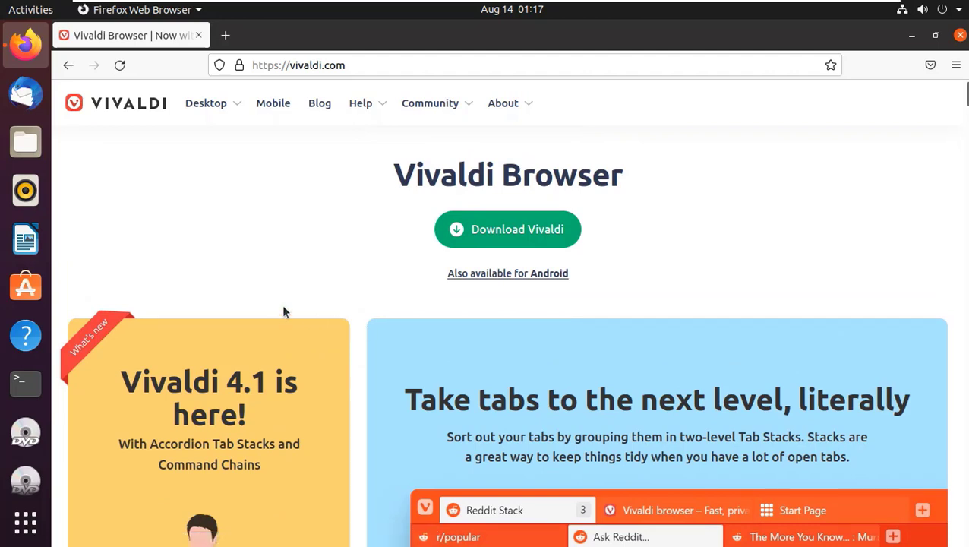
From the Vivaldi download page, start downloading 'Vivaldi 4.1 for Linux DEB'.
click(490, 239)
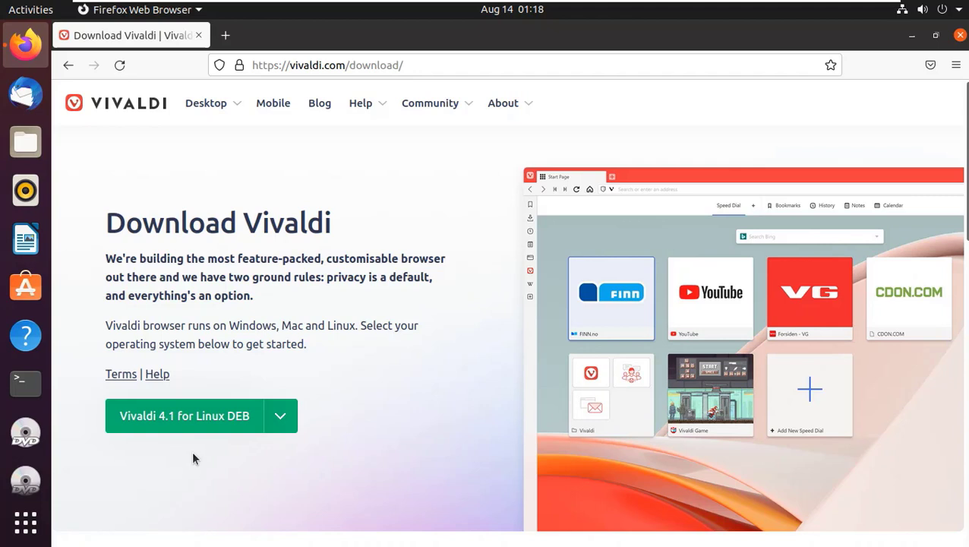
click(205, 418)
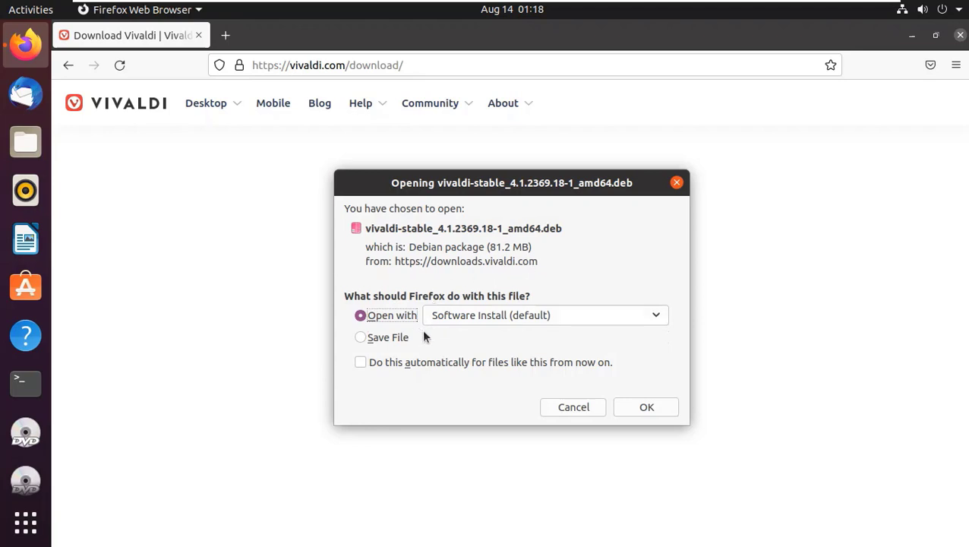
Save the 81.2 MB vivaldi-stable 4.1 .deb file and close Firefox once it finishes.
click(389, 339)
click(646, 408)
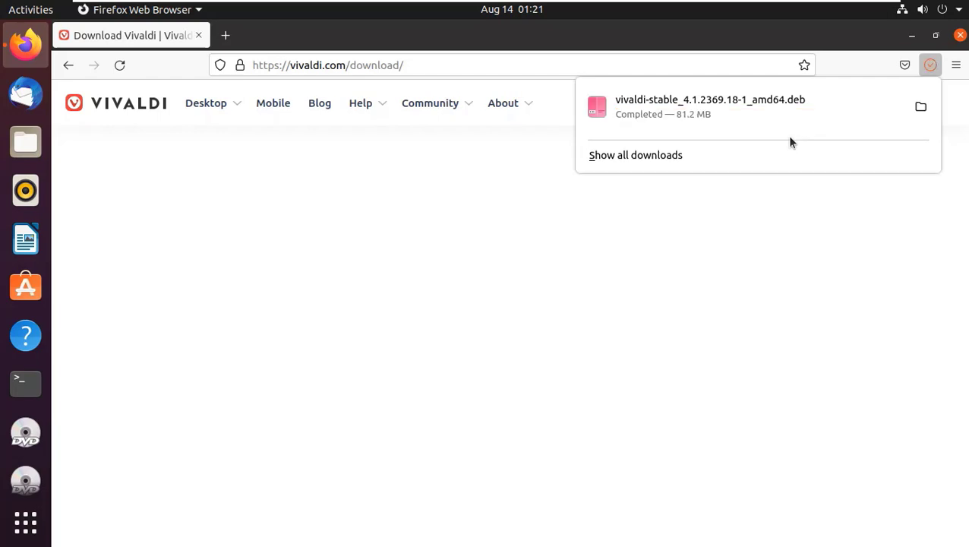
click(874, 204)
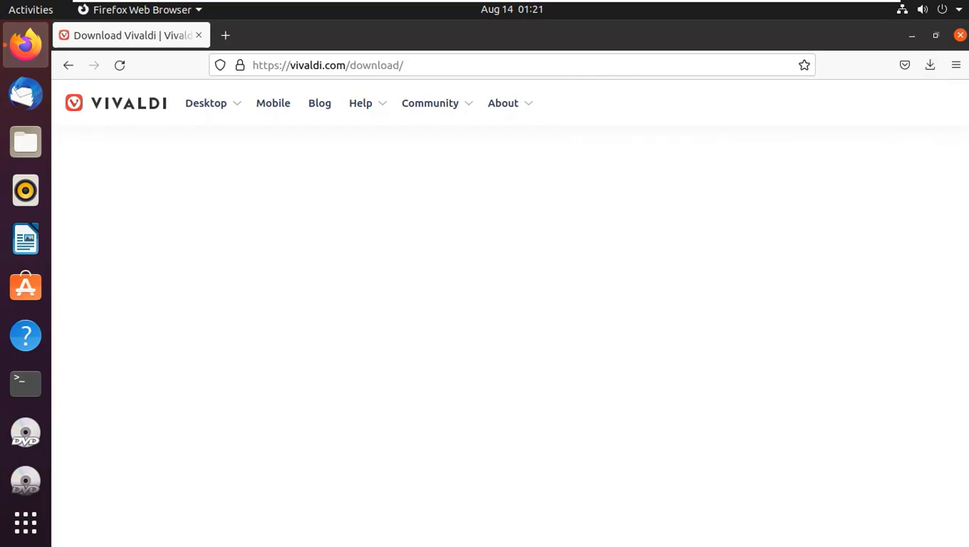
click(912, 35)
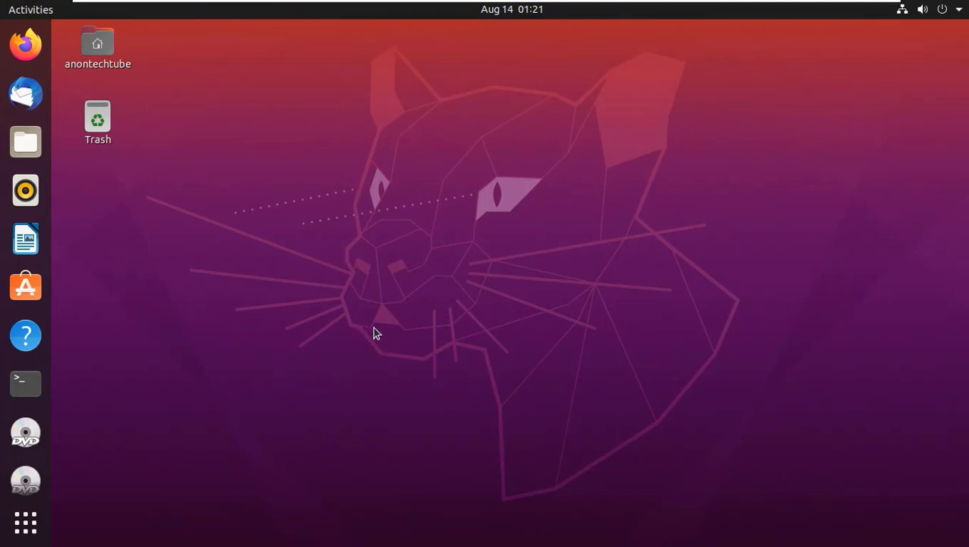
Open a Terminal, cd into Downloads and list it with ls.
click(25, 383)
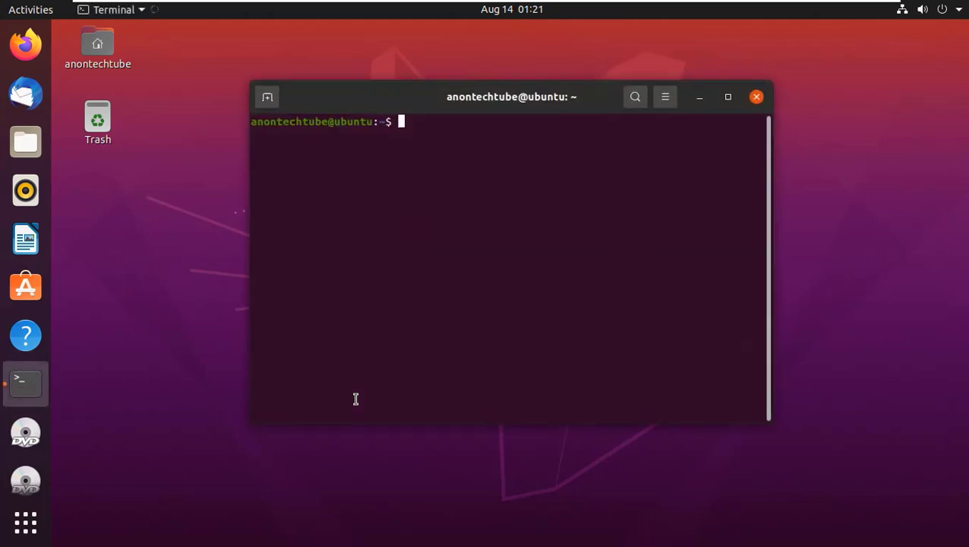
drag(428, 95, 412, 105)
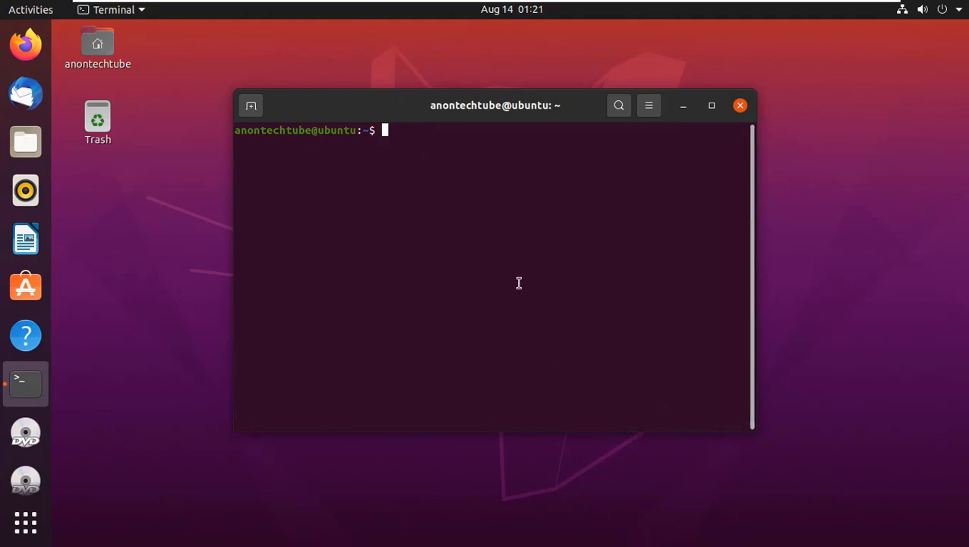
text(cd )
text(Downloads)
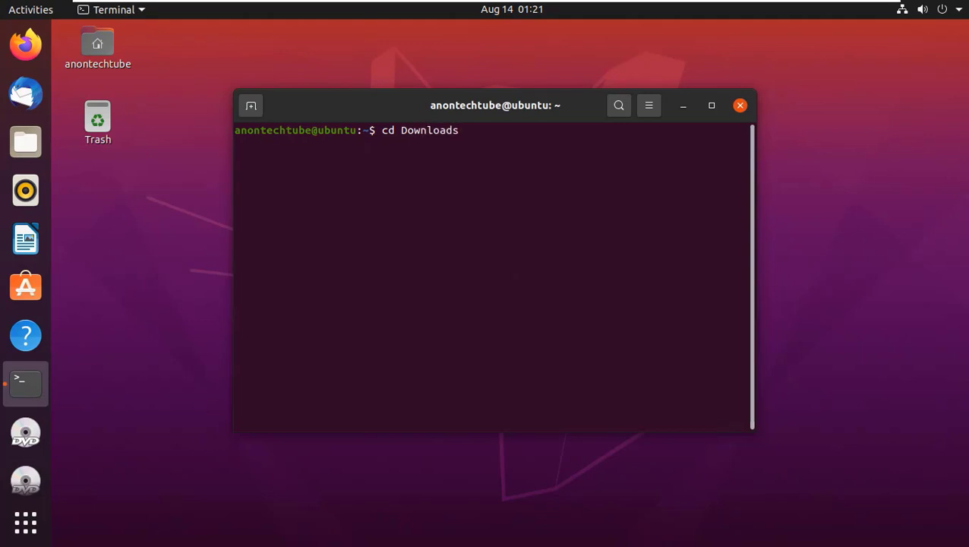
key(Return)
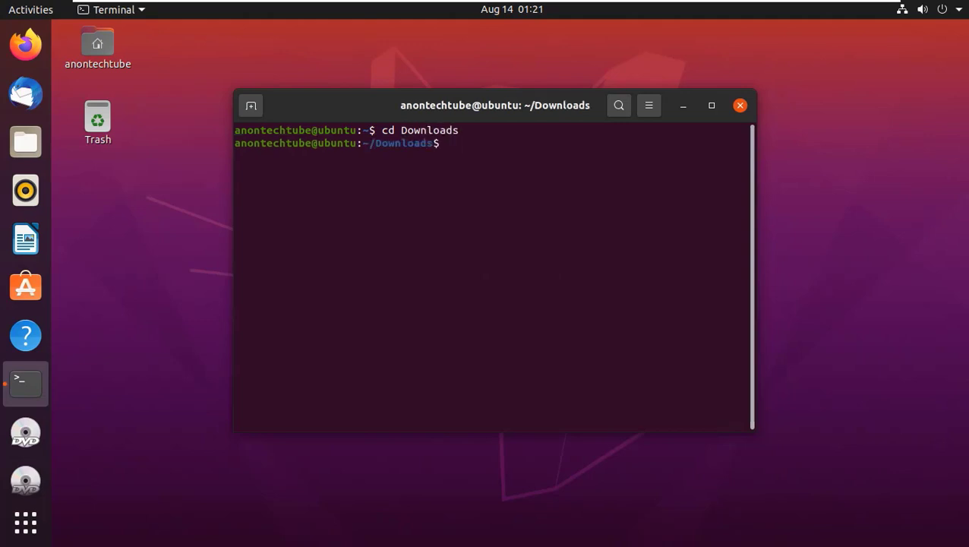
text(ls)
key(Return)
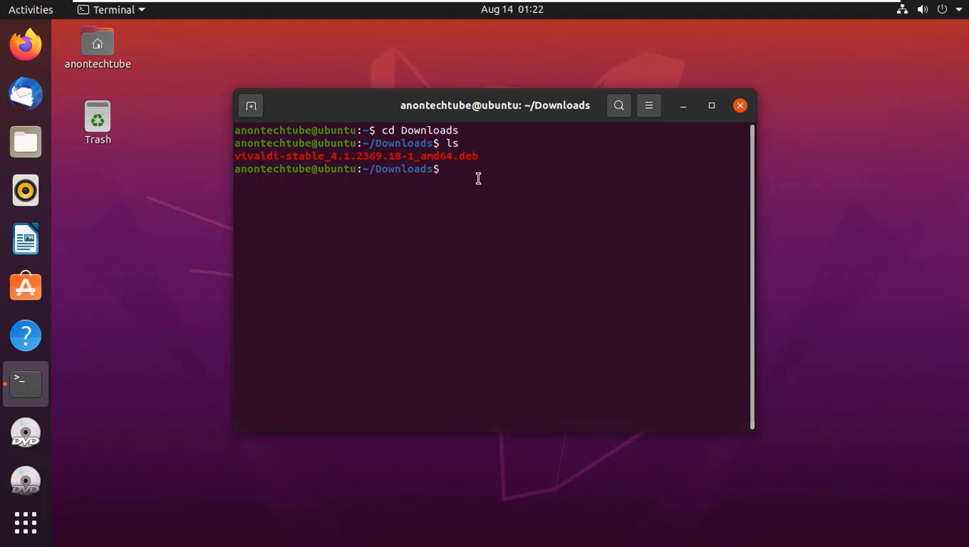
Install vivaldi-stable_4.1.2369.18-1_amd64.deb with sudo dpkg -i, entering the account password.
text(s)
text(udo)
text( dpkg )
text(-i)
drag(241, 159, 479, 157)
right_click(477, 160)
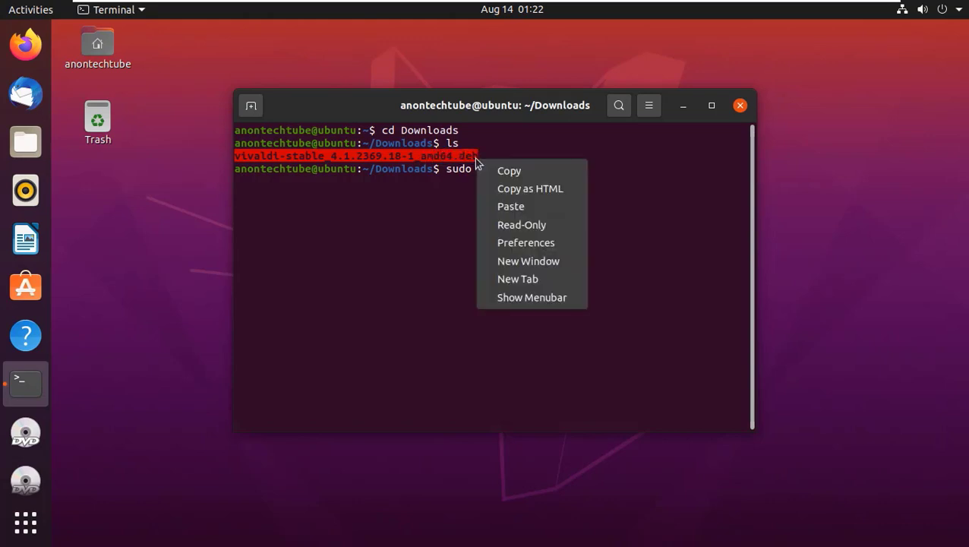
click(534, 169)
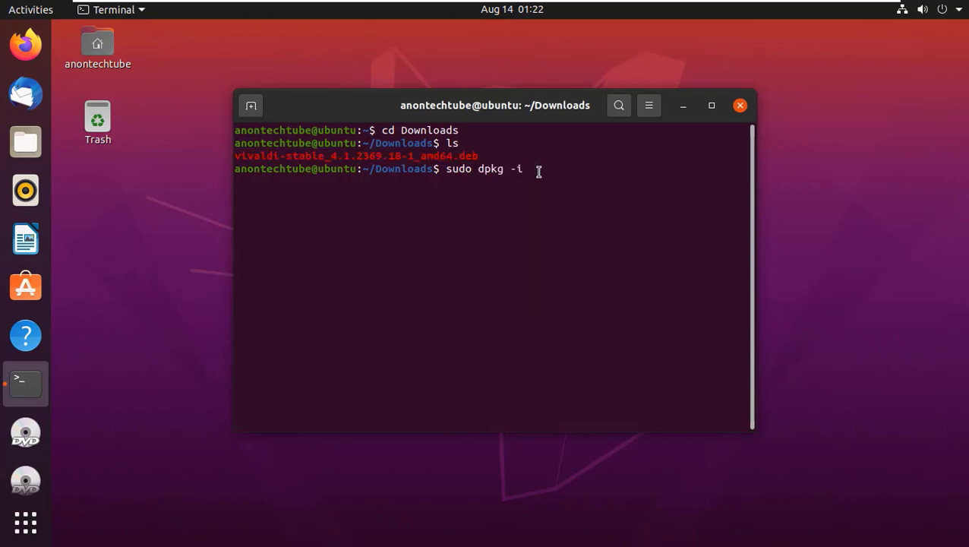
right_click(536, 171)
click(571, 220)
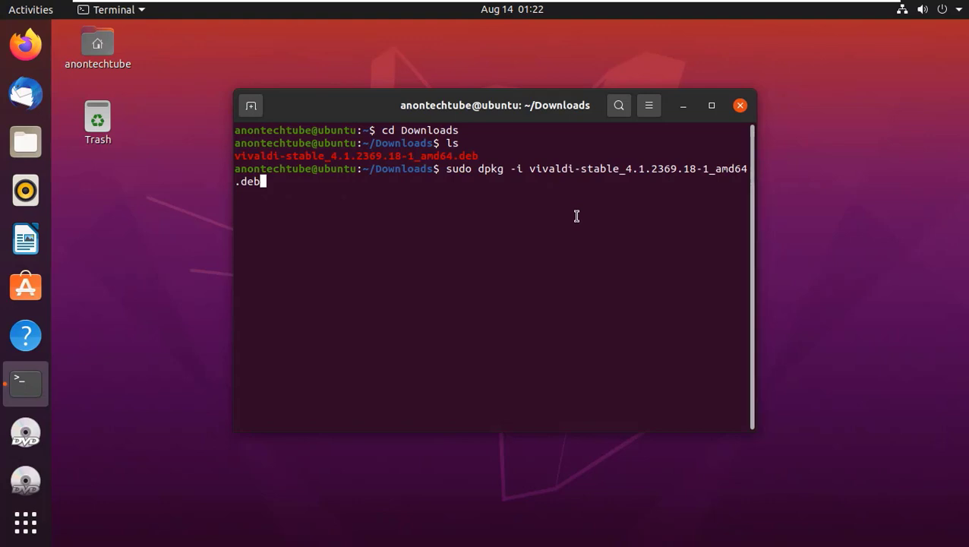
key(Return)
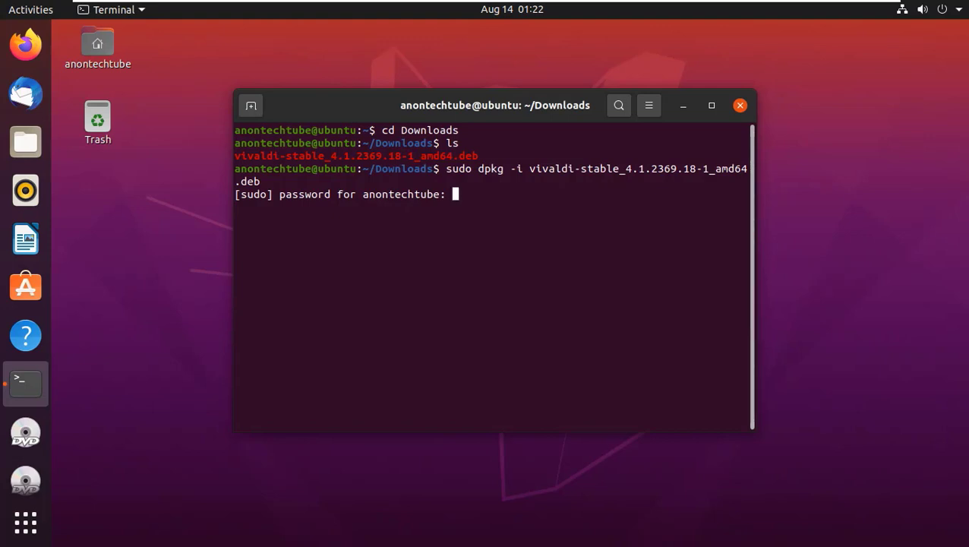
key(Return)
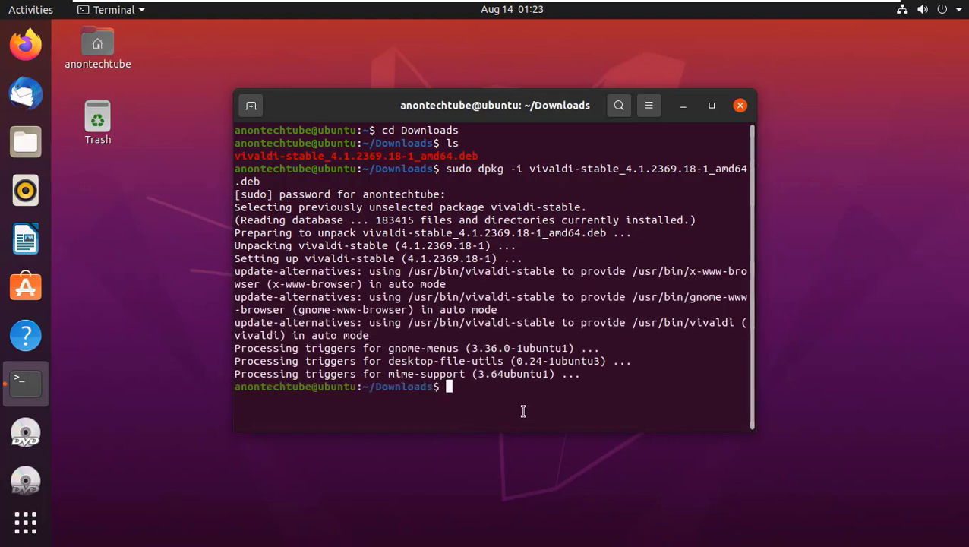
Close Terminal and launch Vivaldi from the second page of the app grid.
click(739, 105)
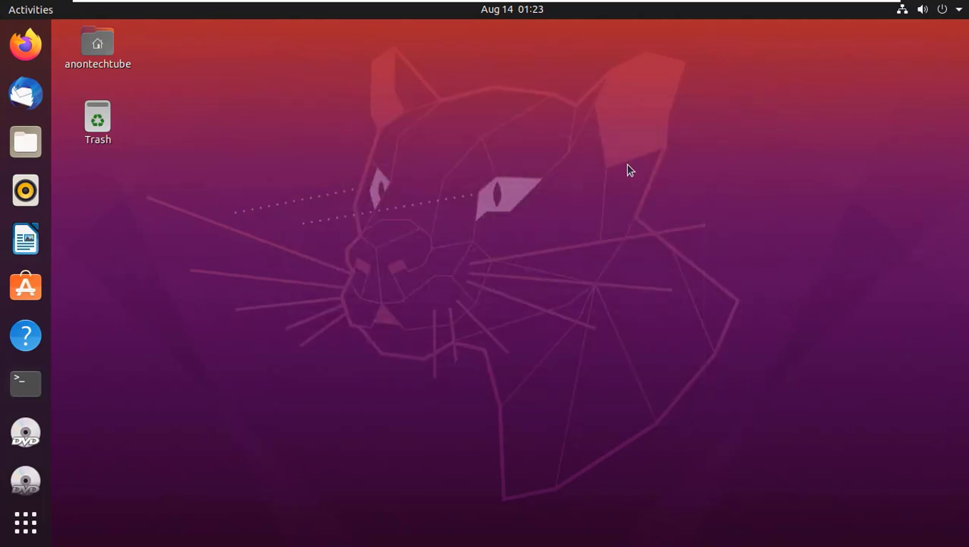
click(8, 535)
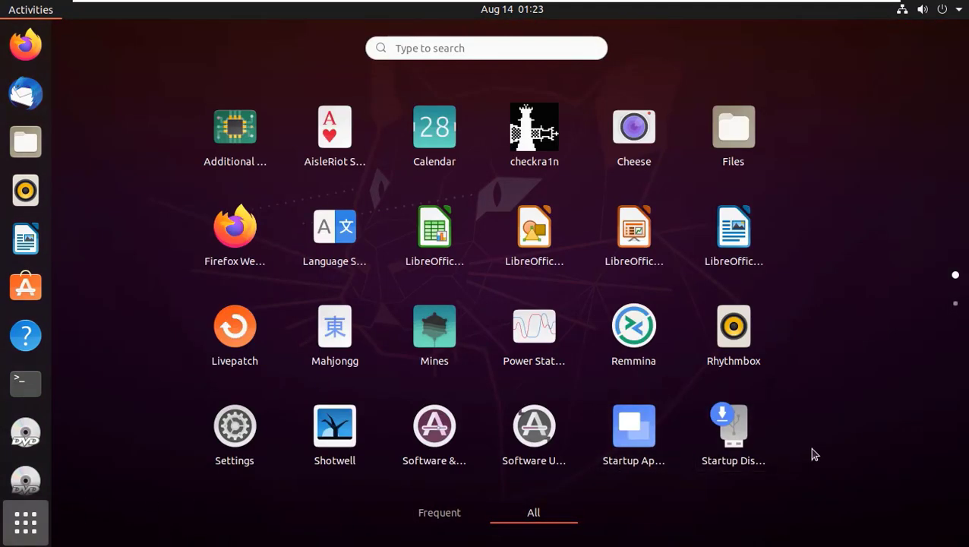
scroll(775, 377, down, 1)
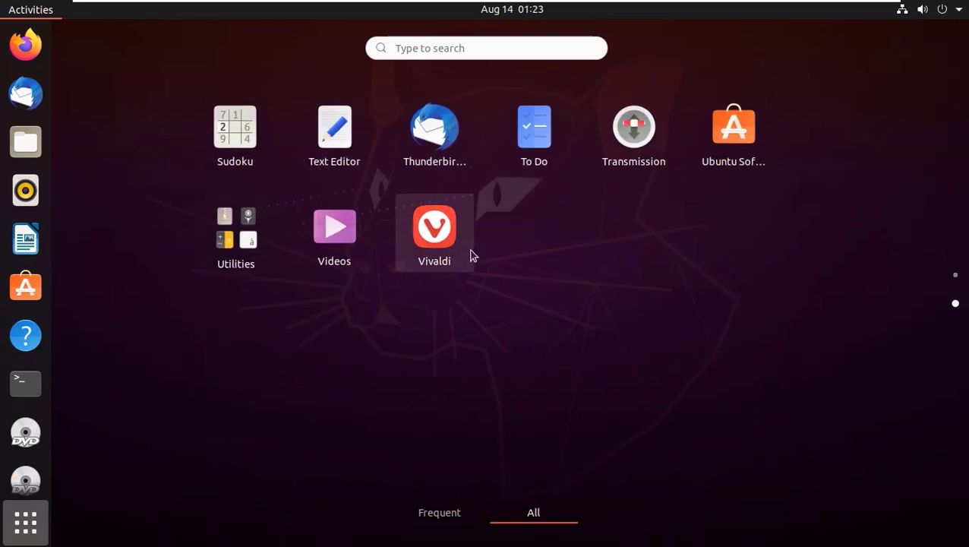
click(444, 241)
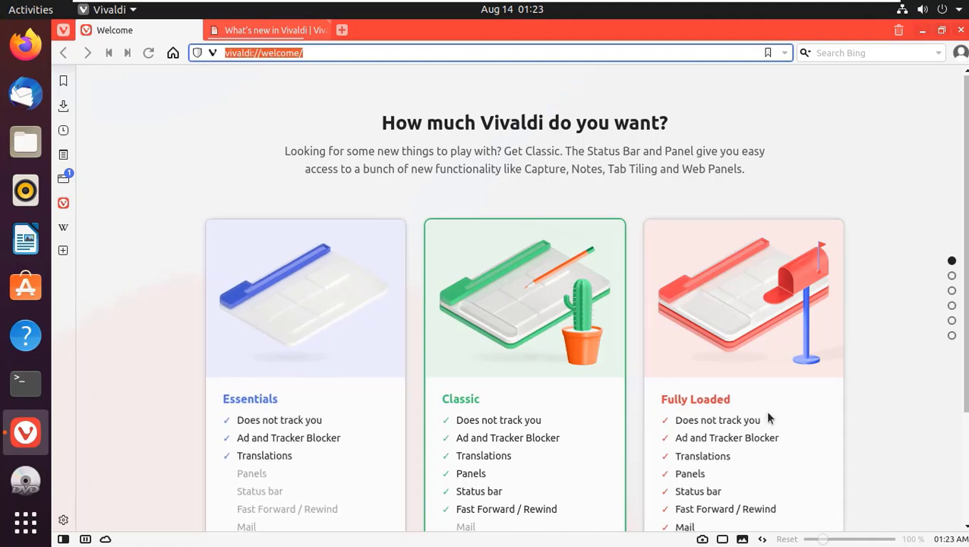
Keep the Fully Loaded feature set and choose Mozilla Firefox as the import source.
scroll(766, 407, down, 1)
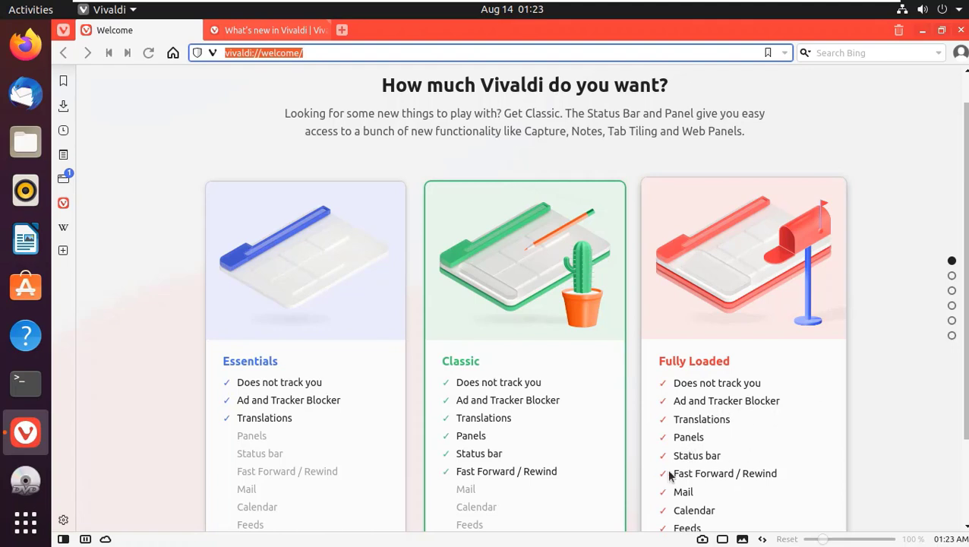
scroll(685, 494, down, 1)
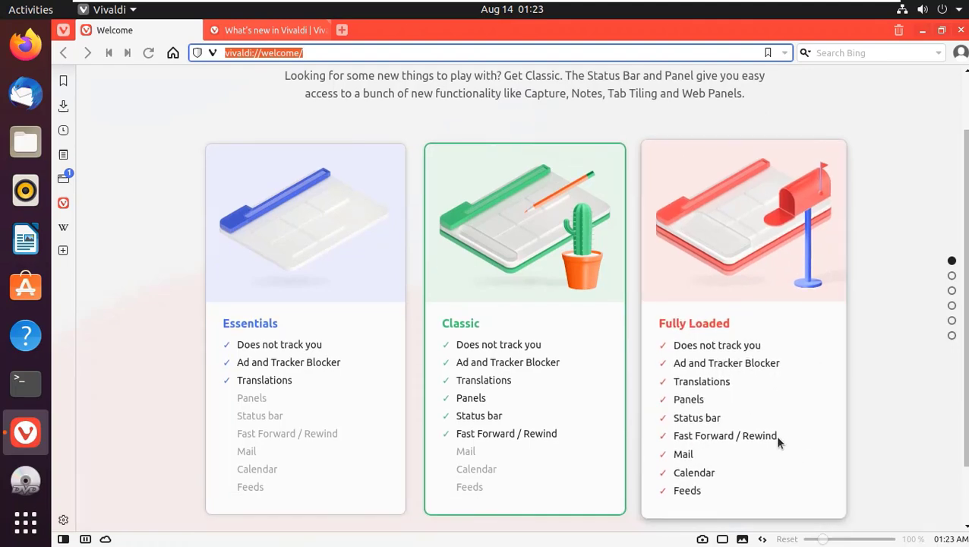
click(734, 345)
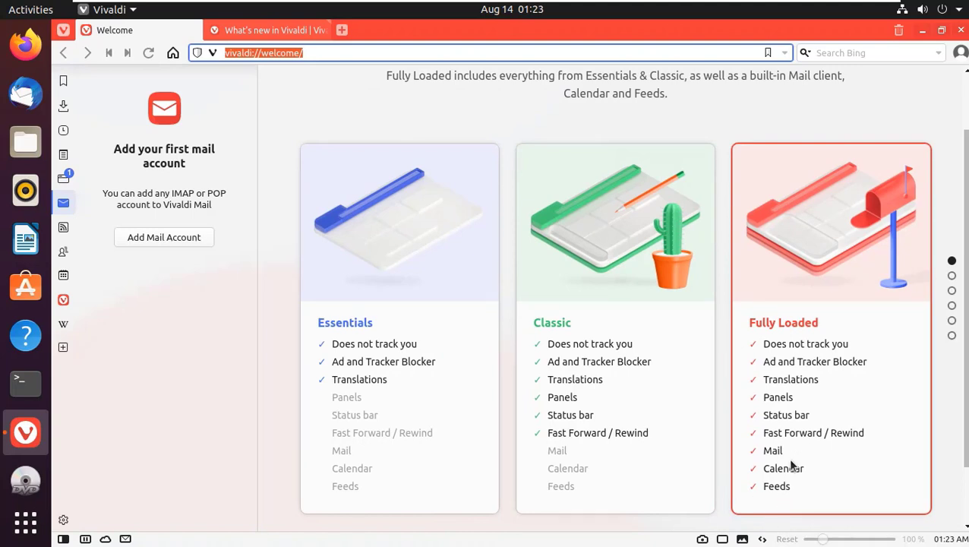
scroll(790, 461, down, 1)
scroll(790, 462, down, 1)
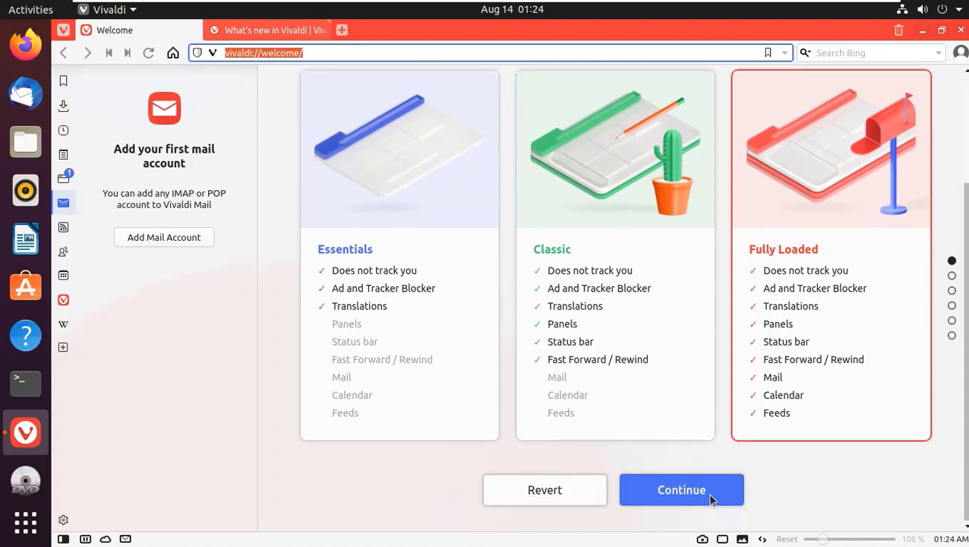
click(729, 493)
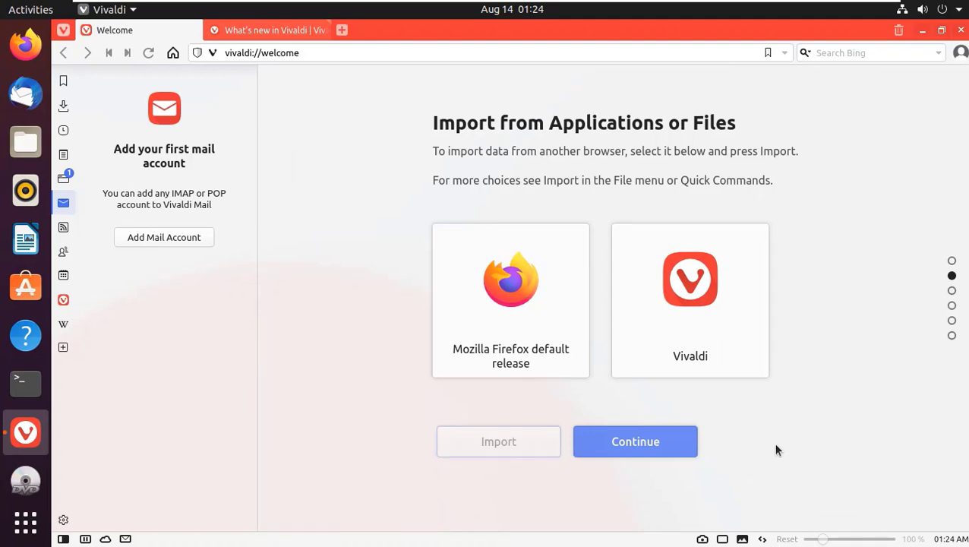
click(546, 349)
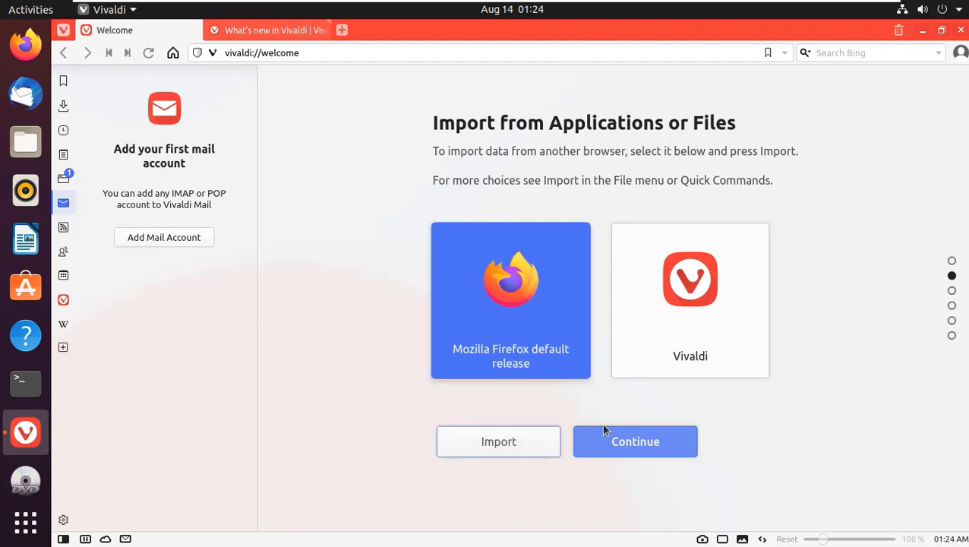
click(654, 439)
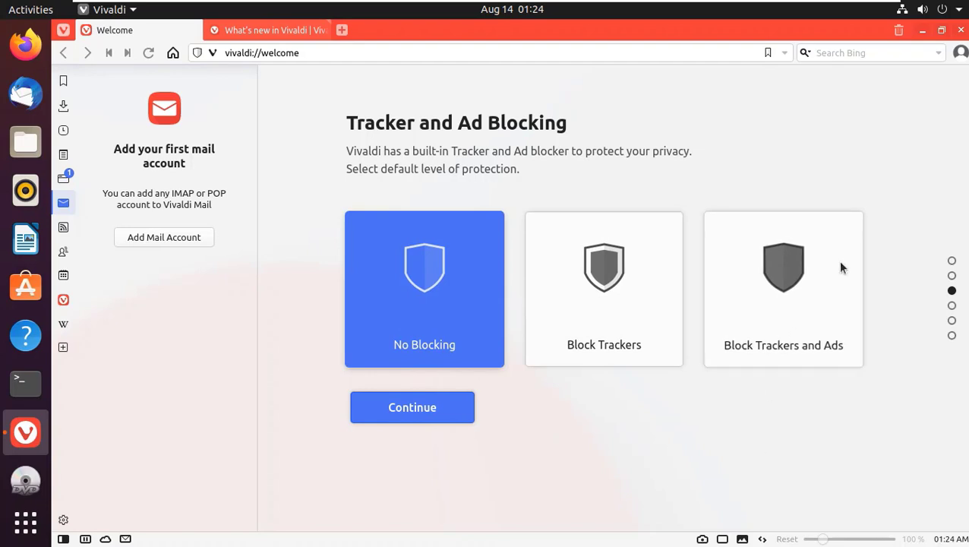
mouse_move(783, 289)
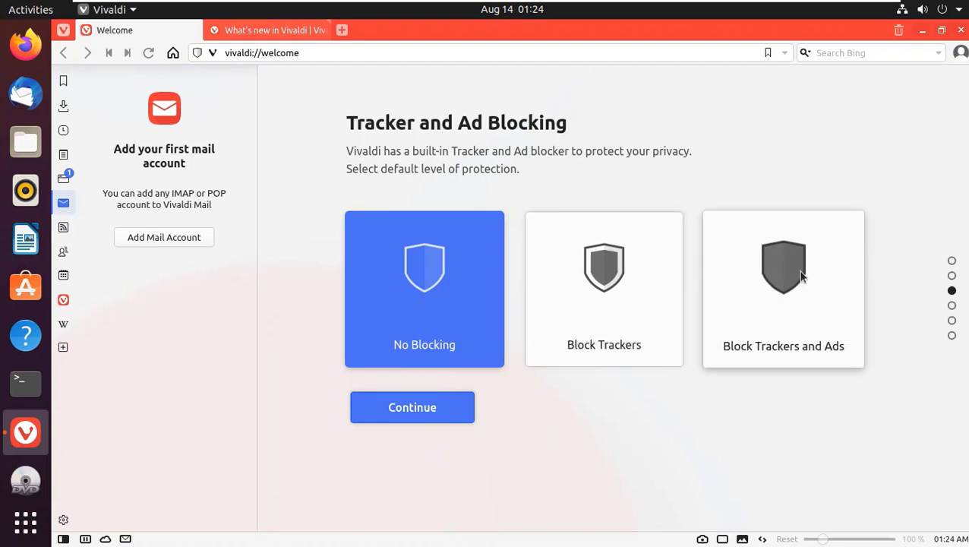
Set blocking to Block Trackers and Ads and apply the Blueprint theme.
click(799, 271)
click(424, 405)
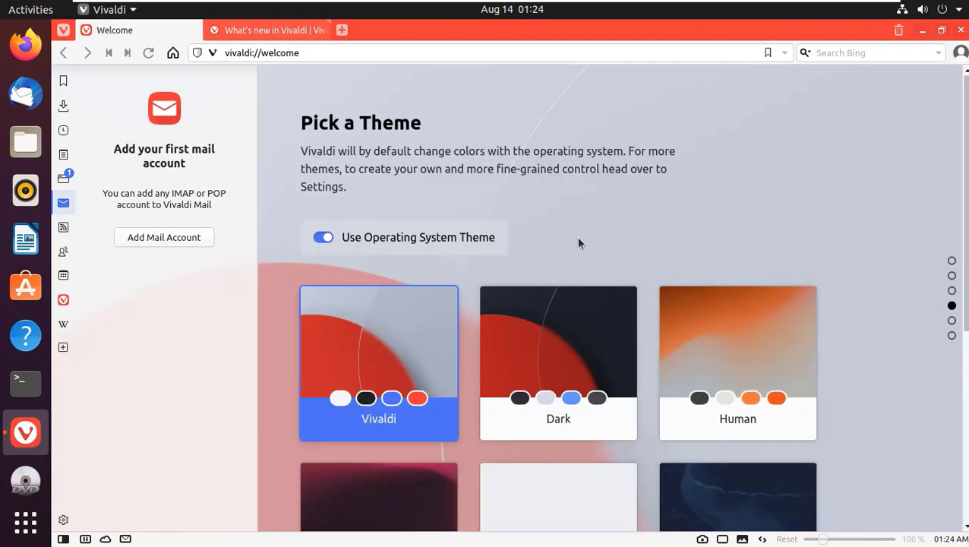
scroll(521, 420, down, 1)
scroll(670, 389, down, 2)
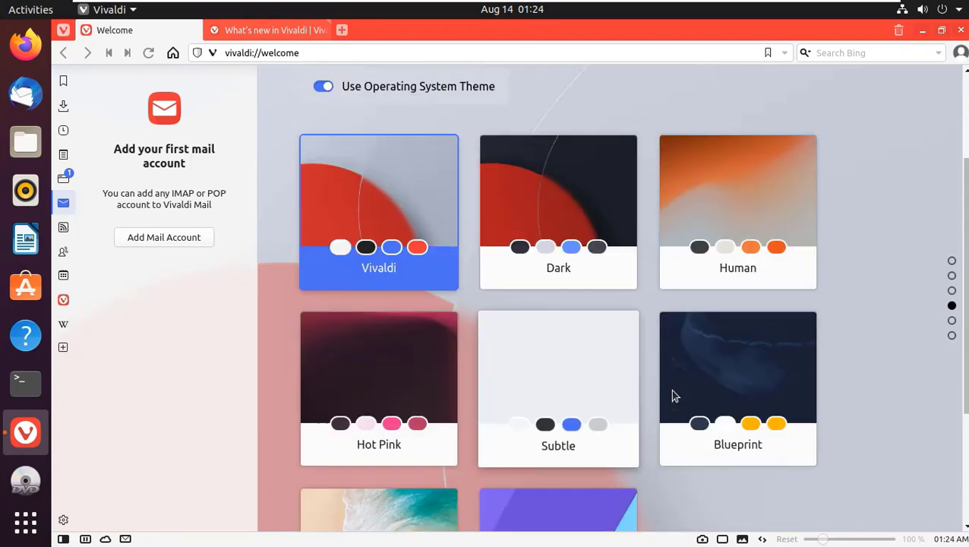
scroll(717, 392, down, 1)
scroll(761, 402, up, 1)
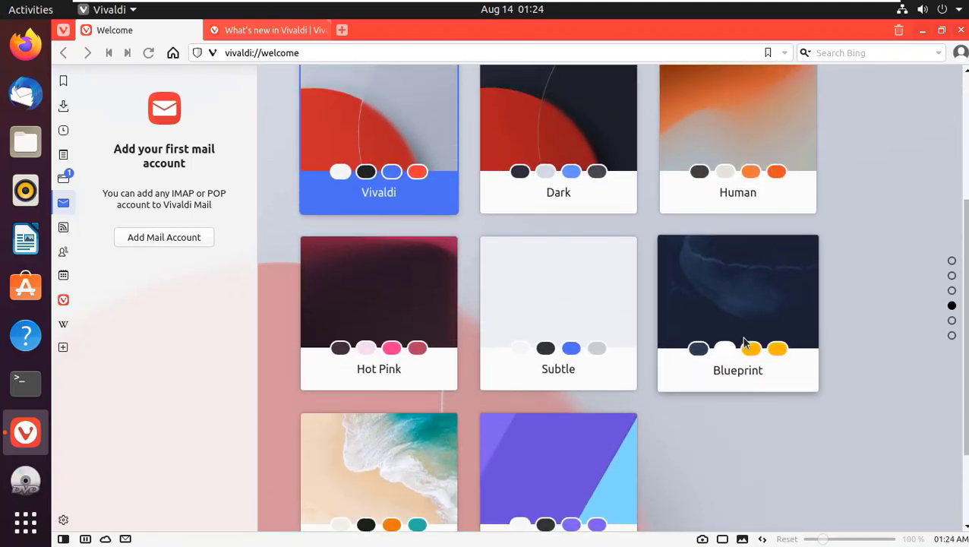
click(801, 372)
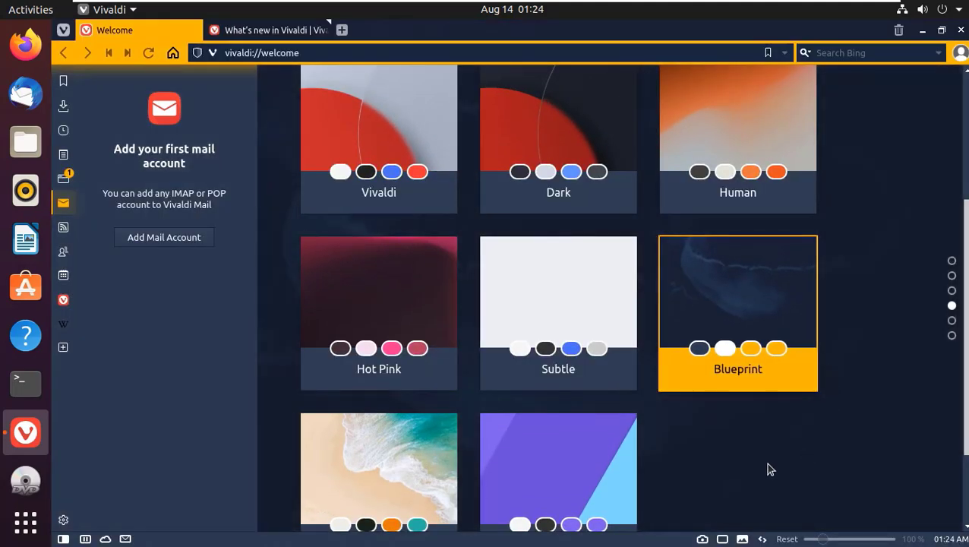
Keep tabs at the top and finish the welcome setup.
scroll(766, 458, down, 2)
click(372, 490)
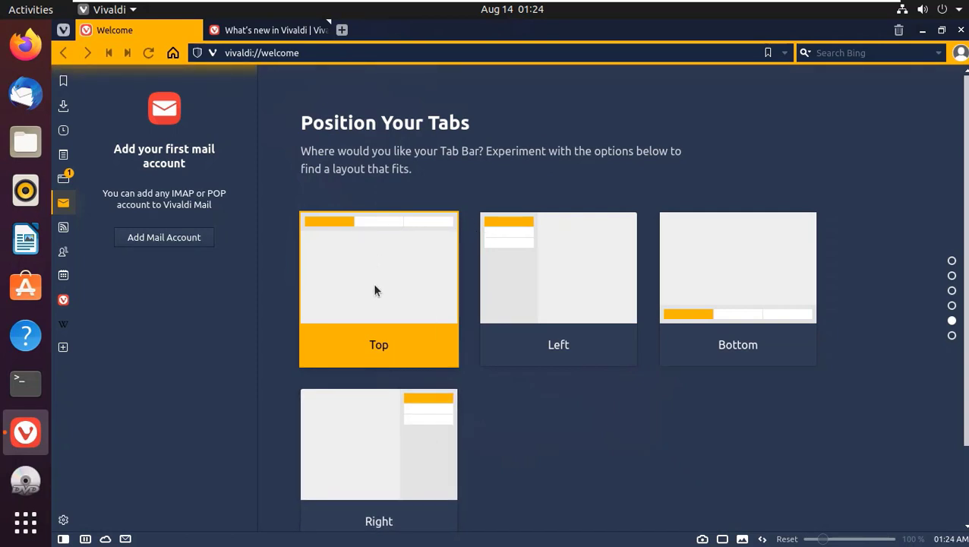
scroll(556, 453, down, 2)
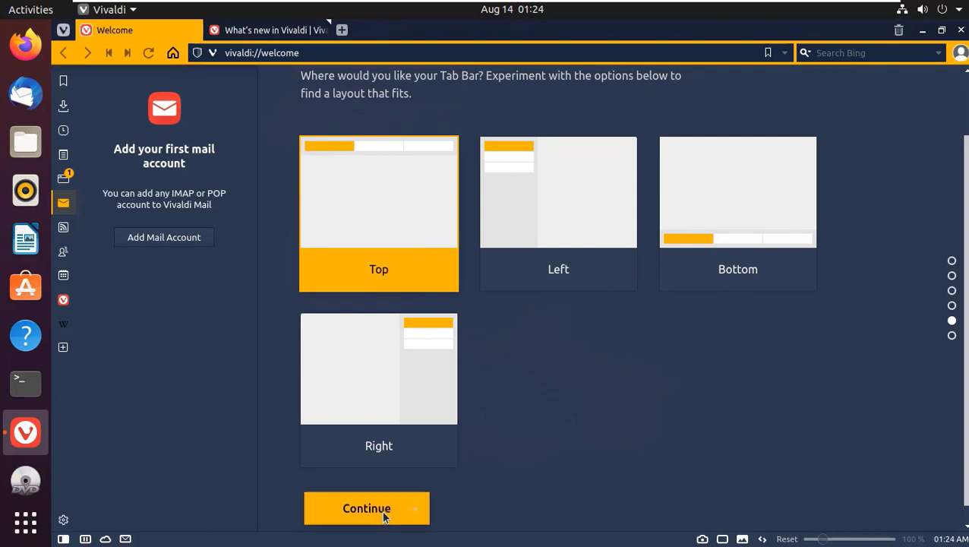
click(369, 506)
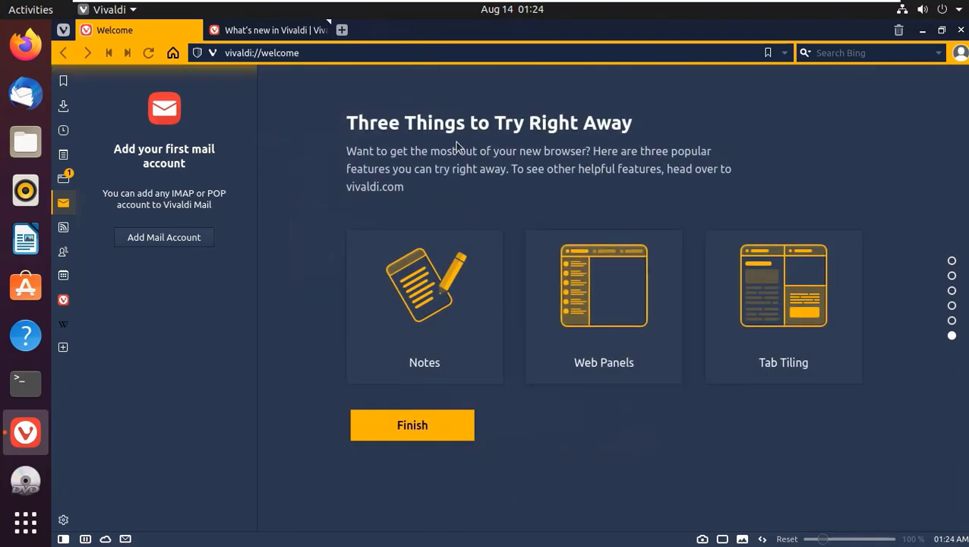
click(411, 426)
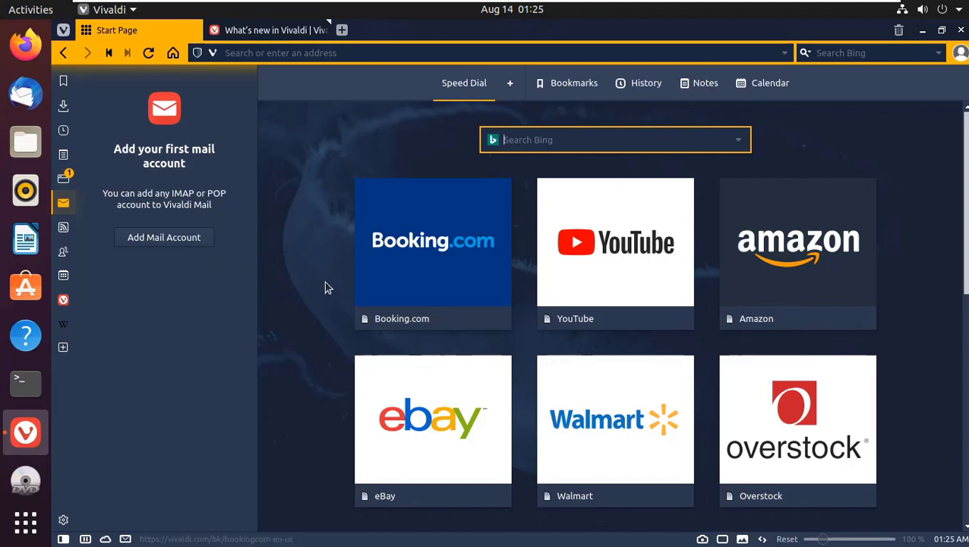
Close the What's new in Vivaldi tab and hide the Mail side panel.
scroll(322, 282, down, 2)
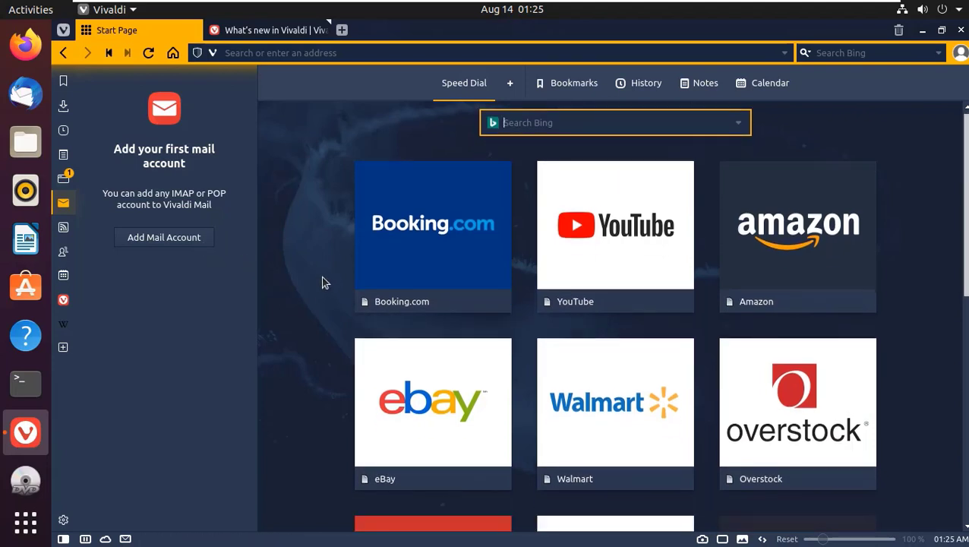
scroll(322, 283, up, 2)
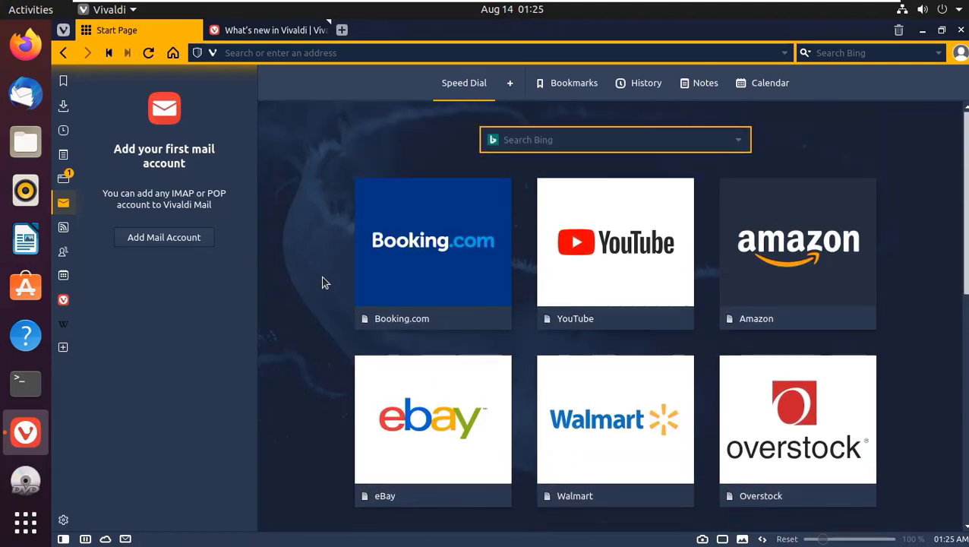
click(278, 29)
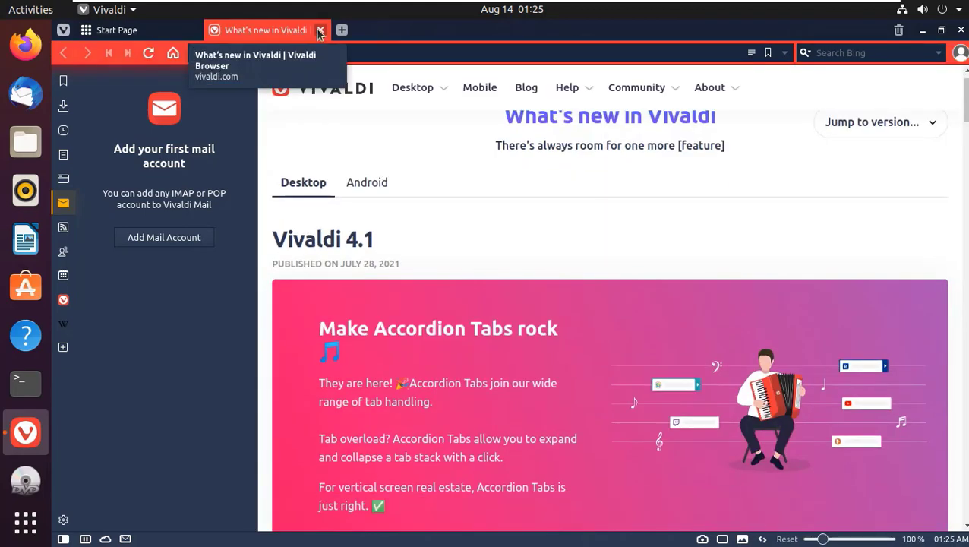
key(ctrl+w)
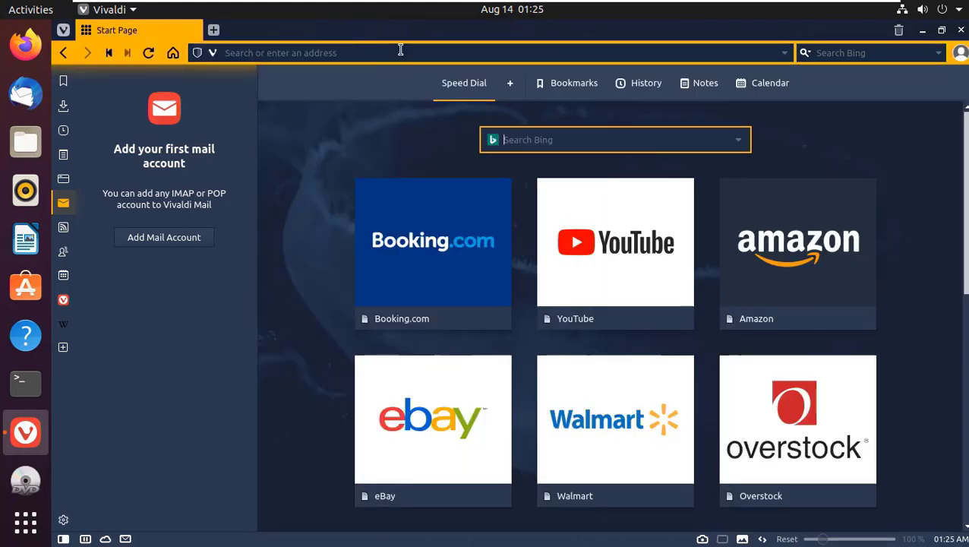
click(400, 51)
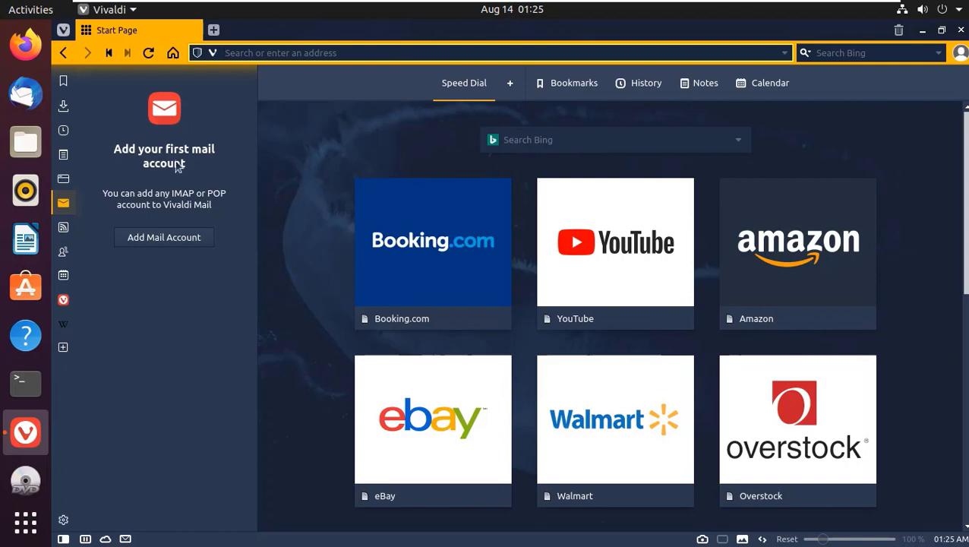
click(56, 212)
Search 'facebook' on Bing, open Facebook's login page and translate it from Hindi to English.
click(324, 53)
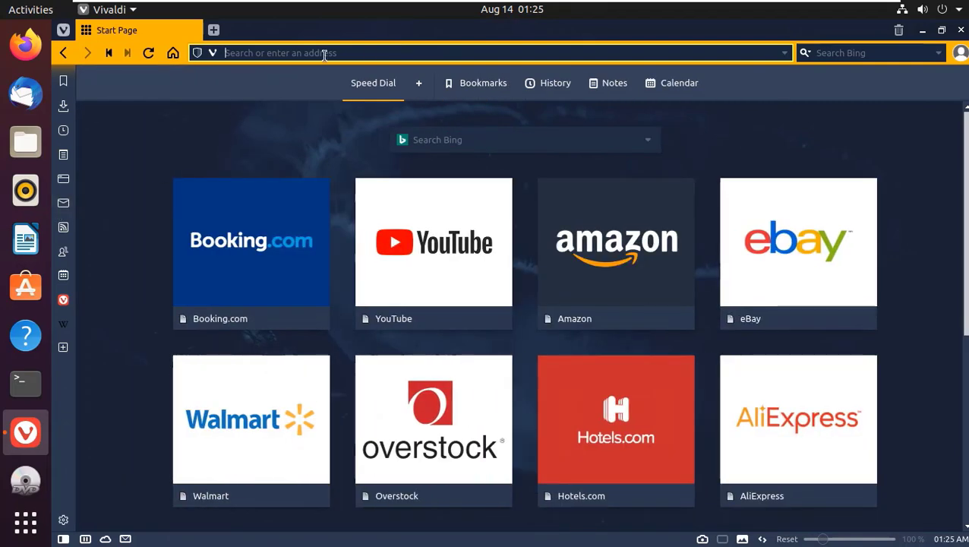
text(facebook)
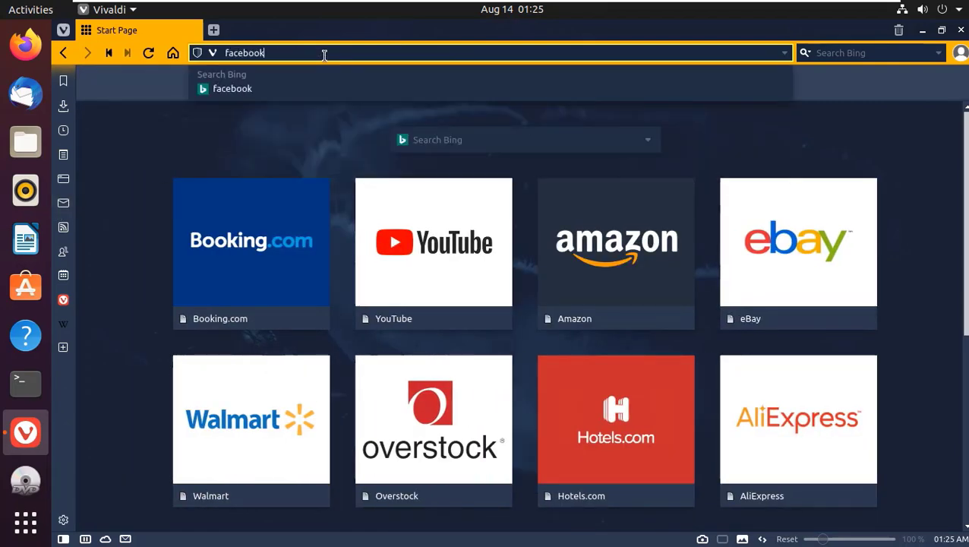
key(Return)
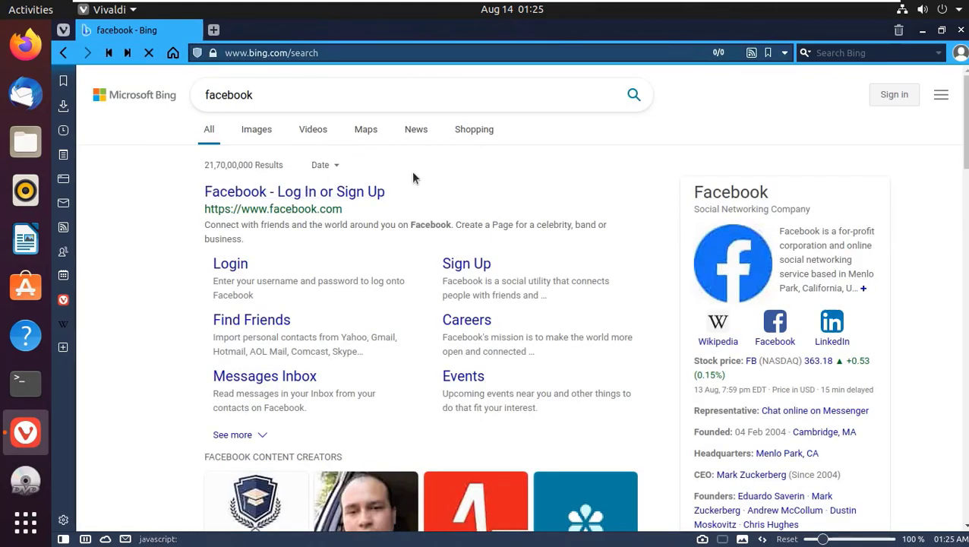
click(326, 188)
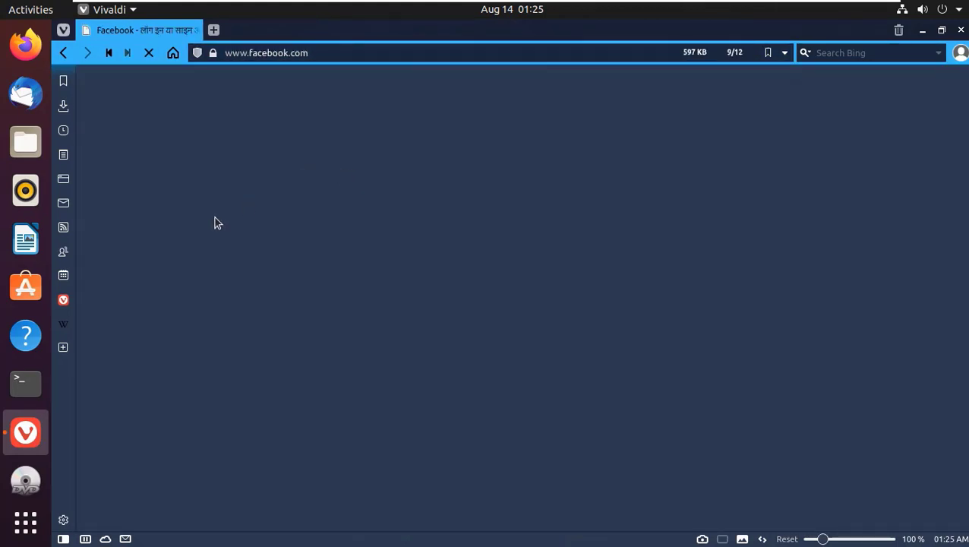
scroll(323, 196, down, 2)
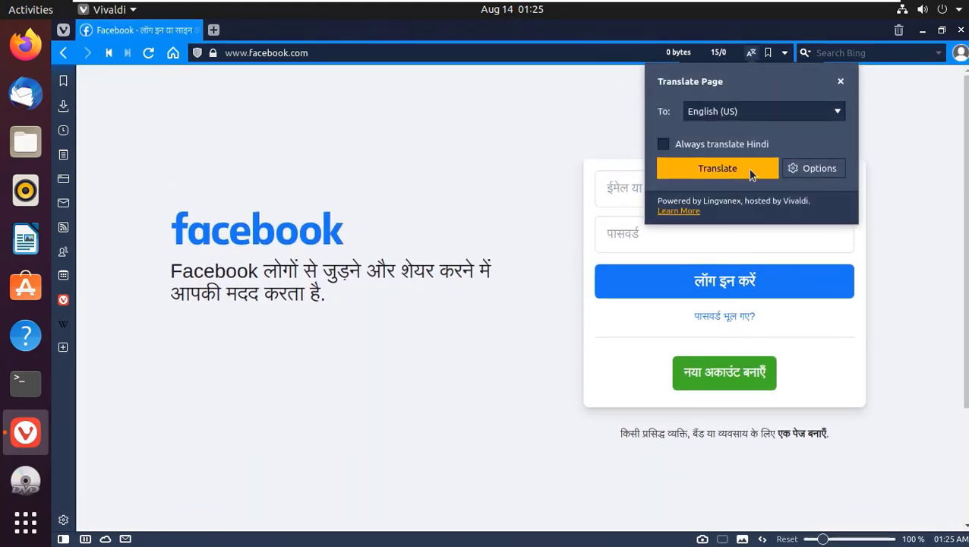
click(721, 168)
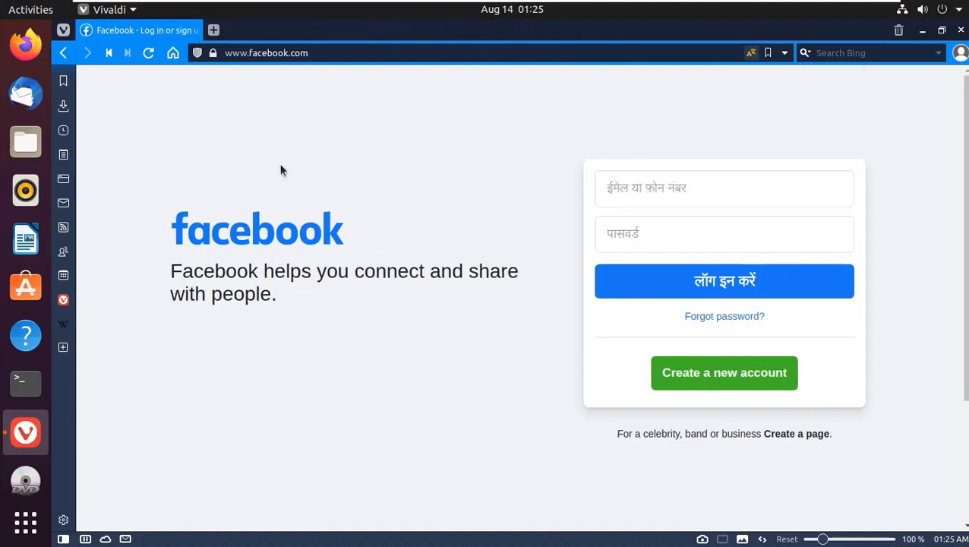
click(212, 31)
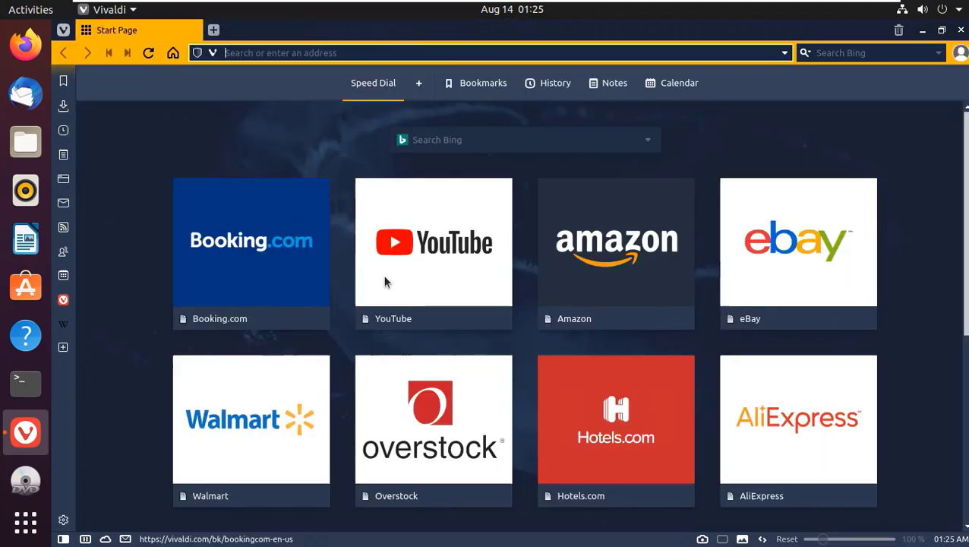
Load YouTube from its Speed Dial tile, browse the home feed, then open a new Start Page tab.
click(422, 249)
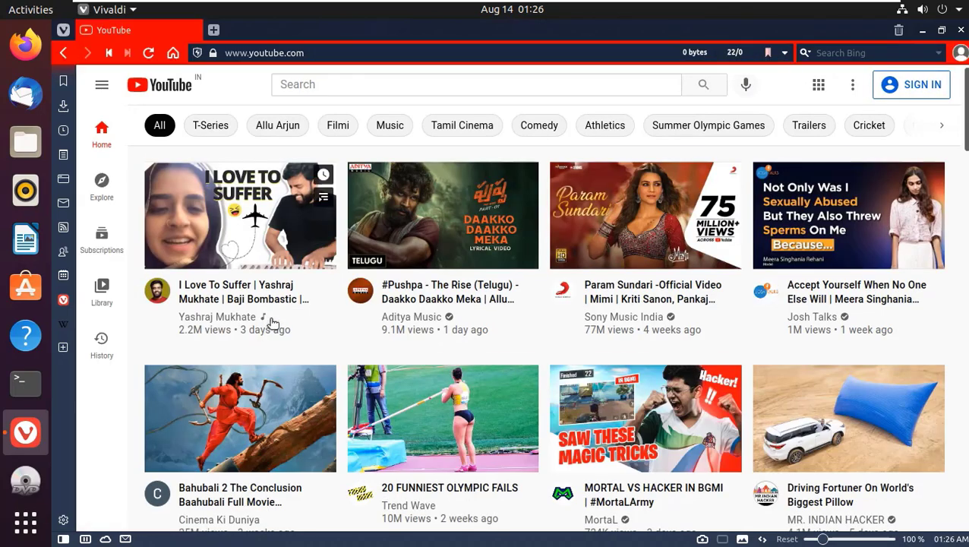
scroll(272, 324, down, 1)
scroll(272, 324, down, 4)
scroll(271, 324, up, 4)
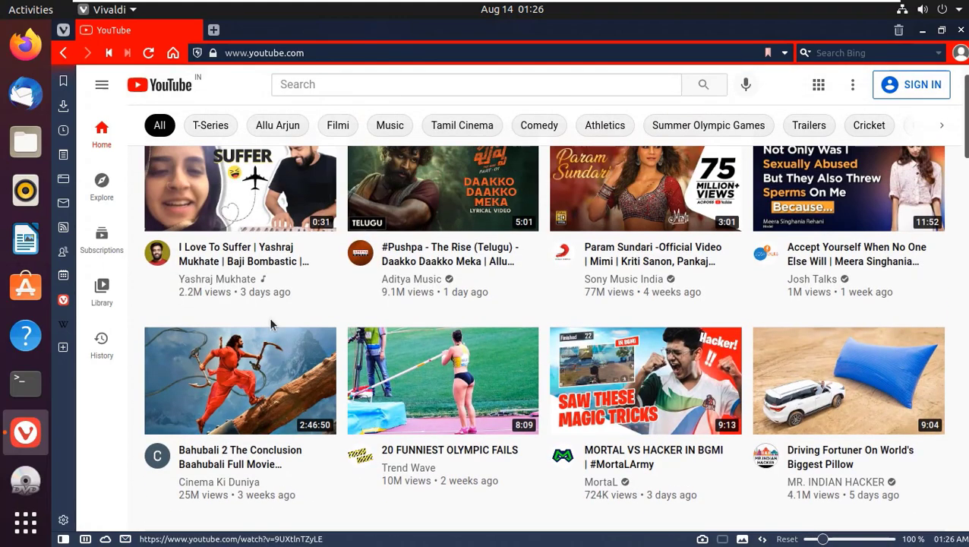
scroll(271, 325, up, 1)
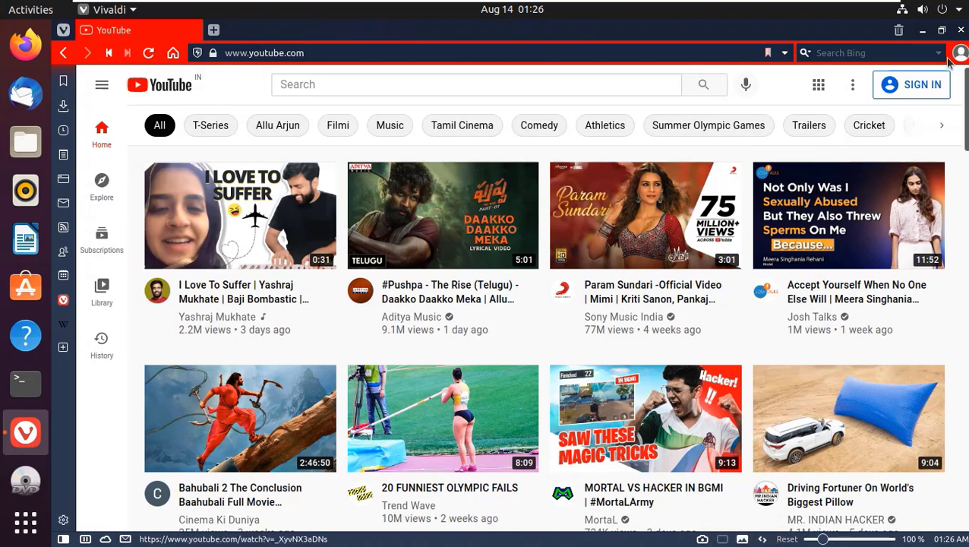
click(213, 30)
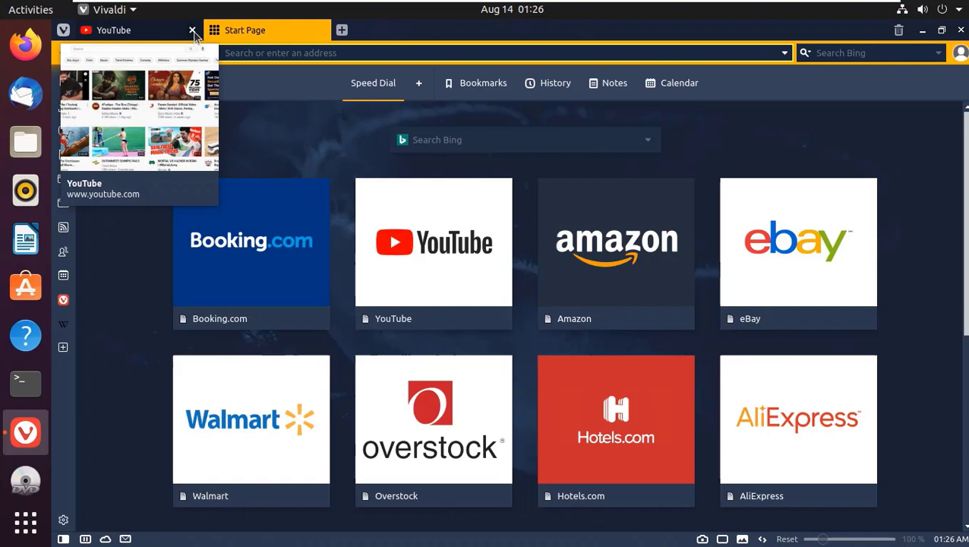